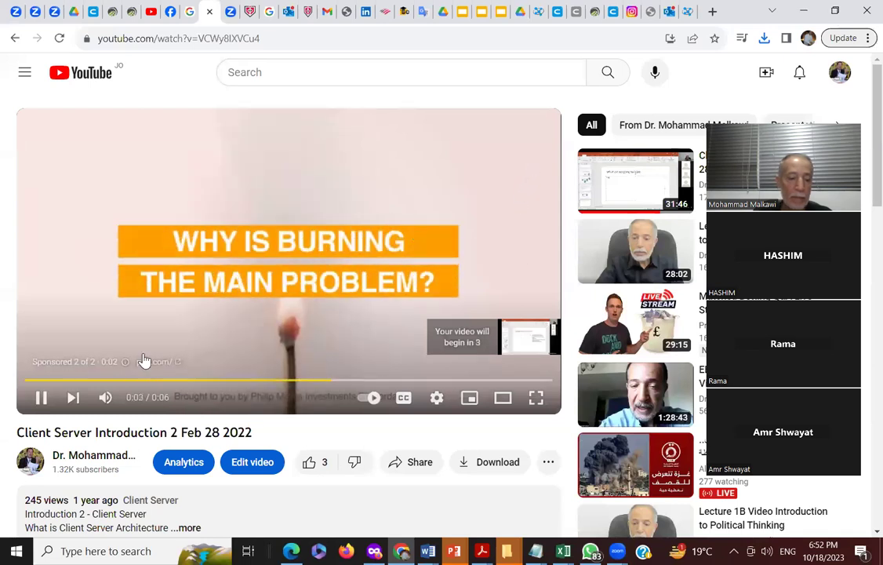
Step: Pause the Client Server Introduction 2 video and return to the SE371 course page
left_click(42, 400)
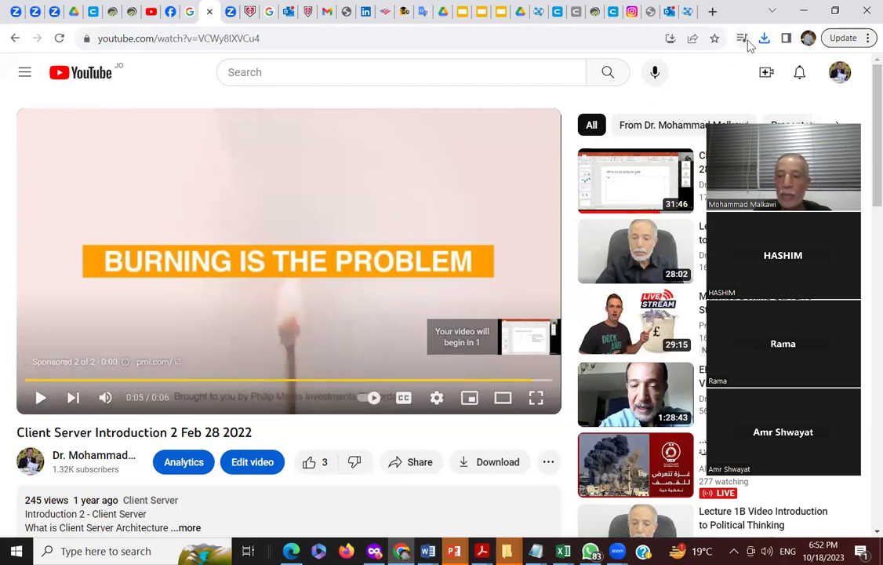
left_click(15, 38)
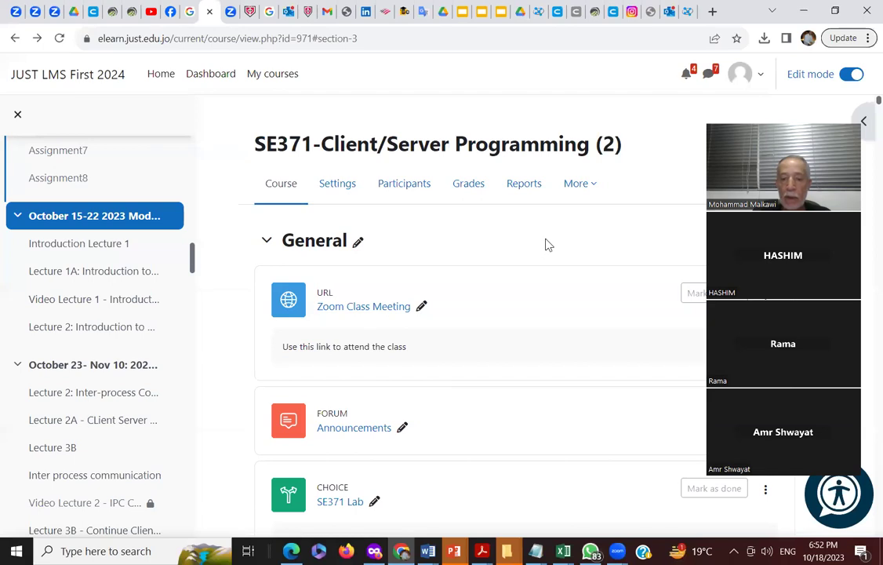
mouse_move(506, 554)
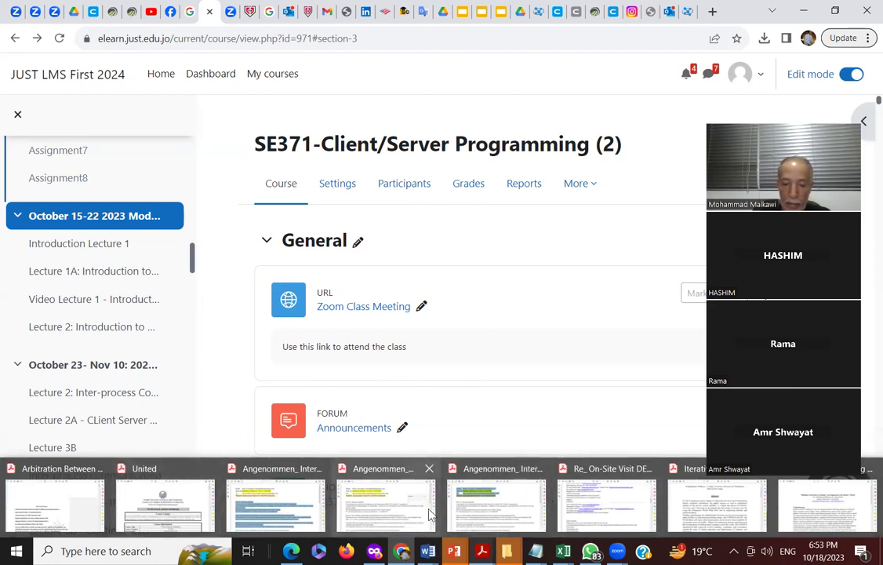
left_click(381, 515)
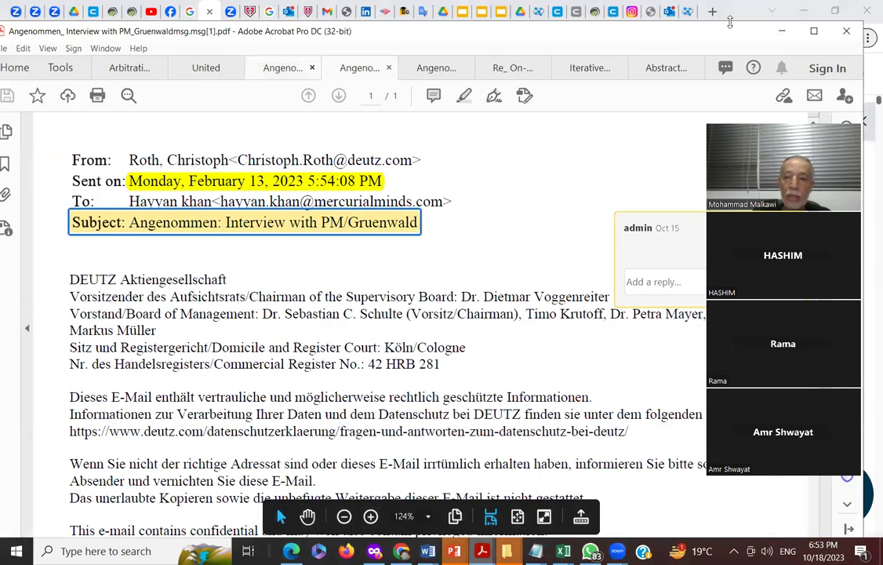
left_click(777, 32)
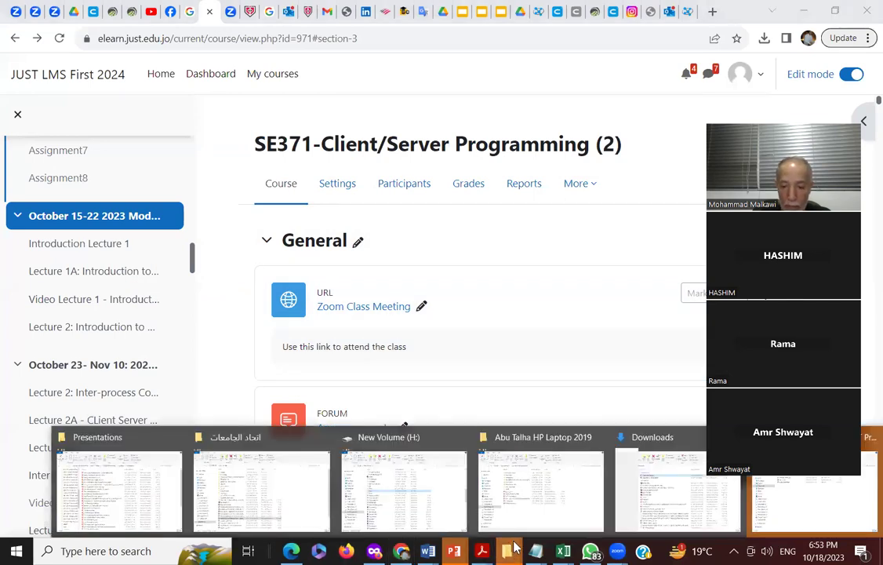
Step: Switch to the Abu Talha HP Laptop 2019 folder window and open its subfolder TEMP > JUST > Just Courses > Client Server
left_click(527, 524)
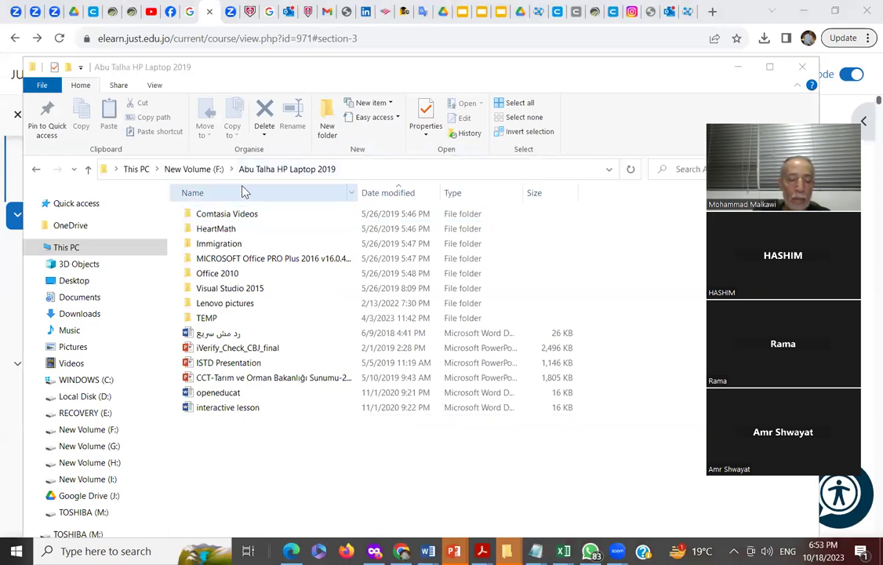
double_click(207, 318)
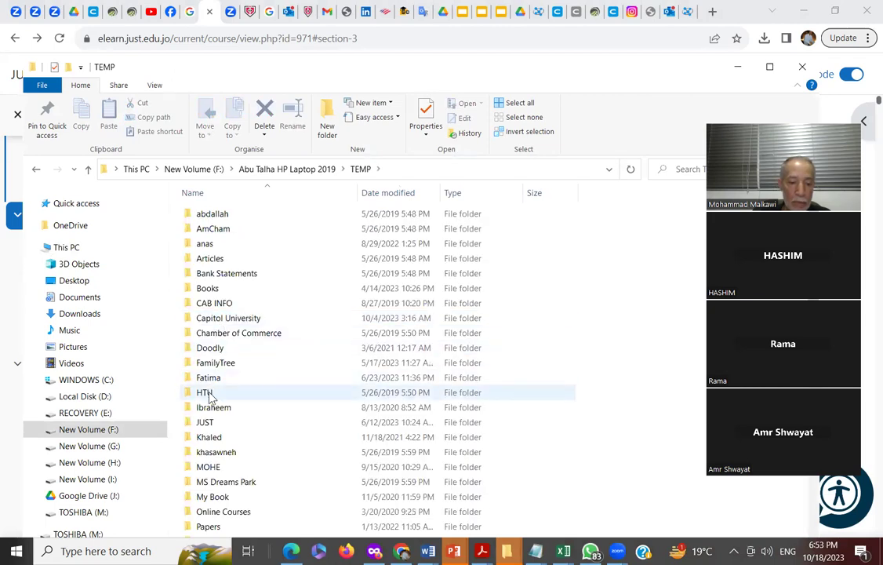
double_click(205, 422)
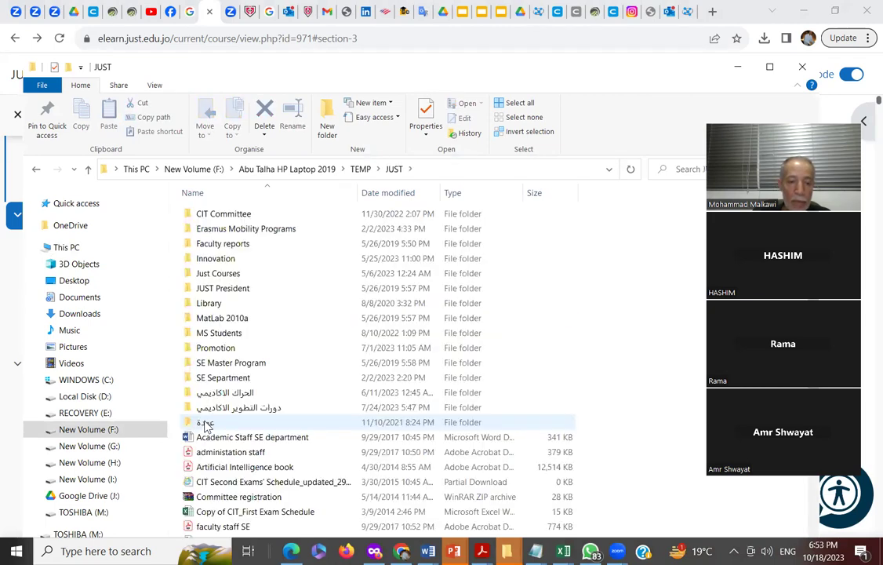
left_click(216, 276)
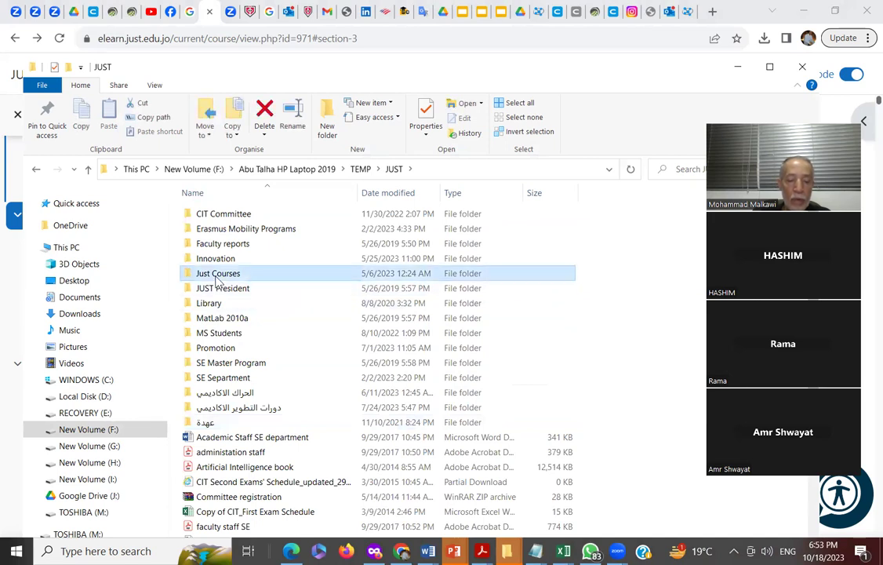
double_click(217, 276)
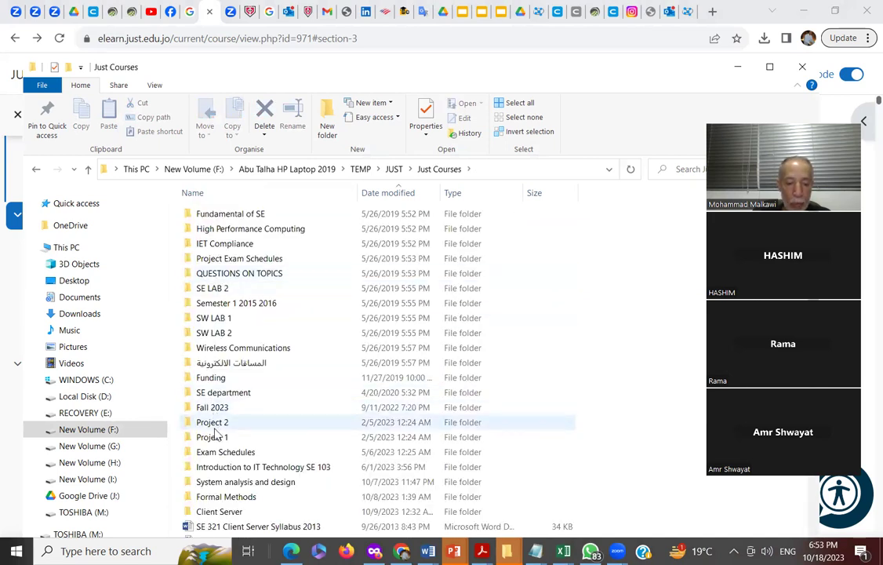
double_click(221, 513)
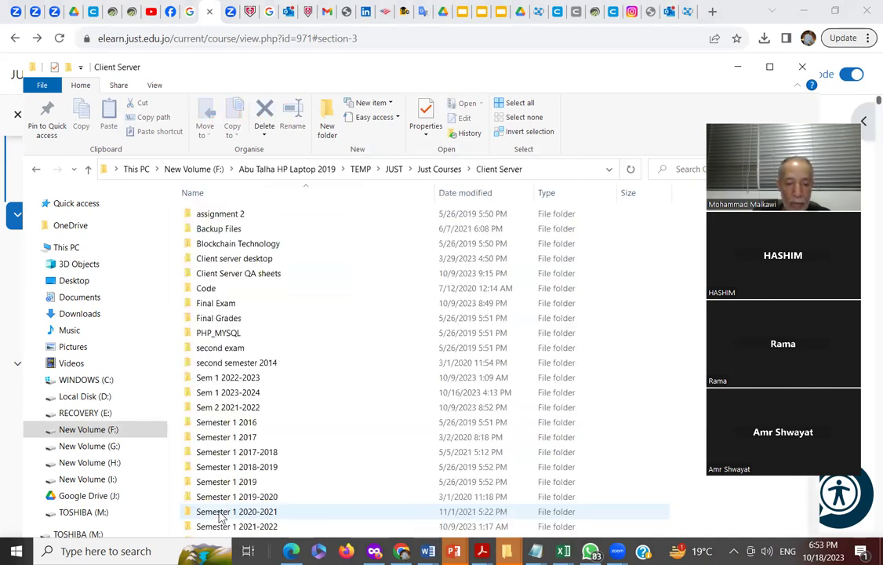
Step: Find the presentation "1- client server introduction 1" in the Client Server folder and open it
scroll(287, 452, "down", 2)
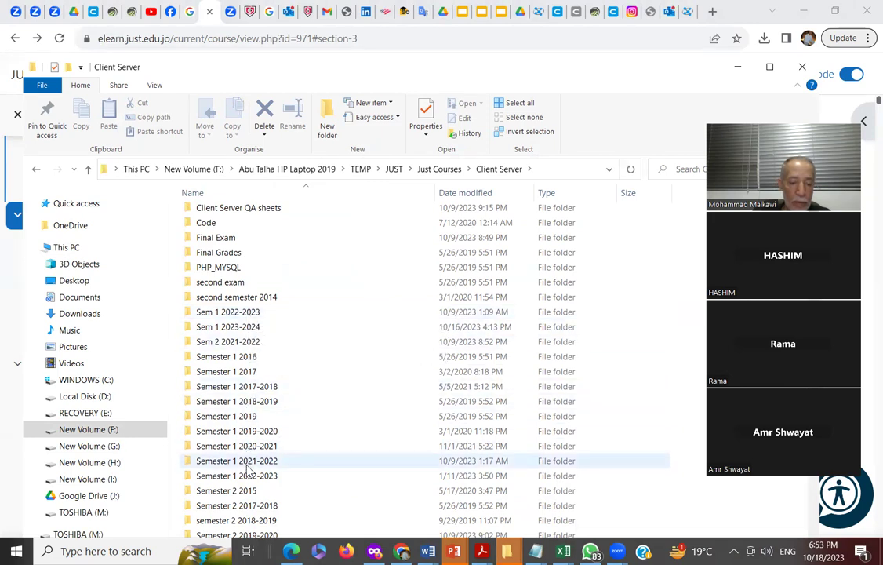
scroll(247, 472, "up", 1)
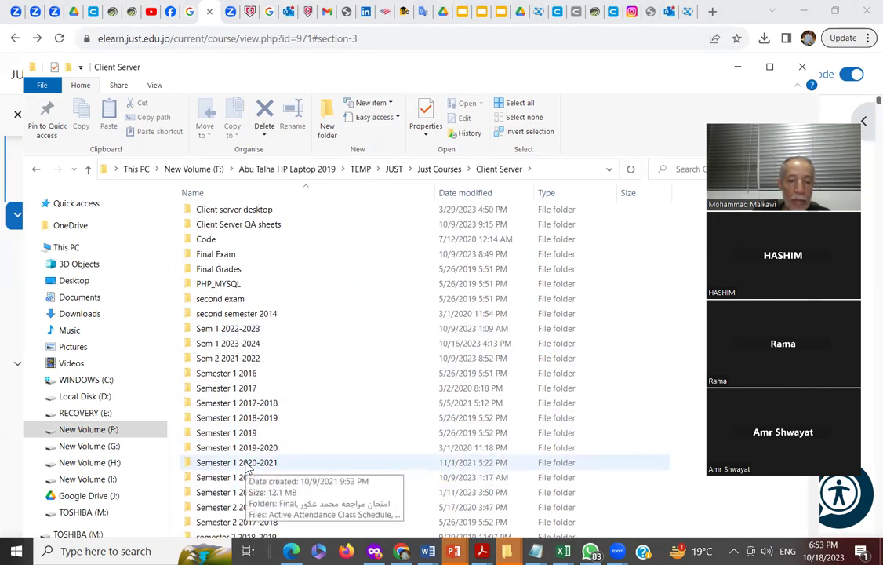
scroll(248, 466, "up", 2)
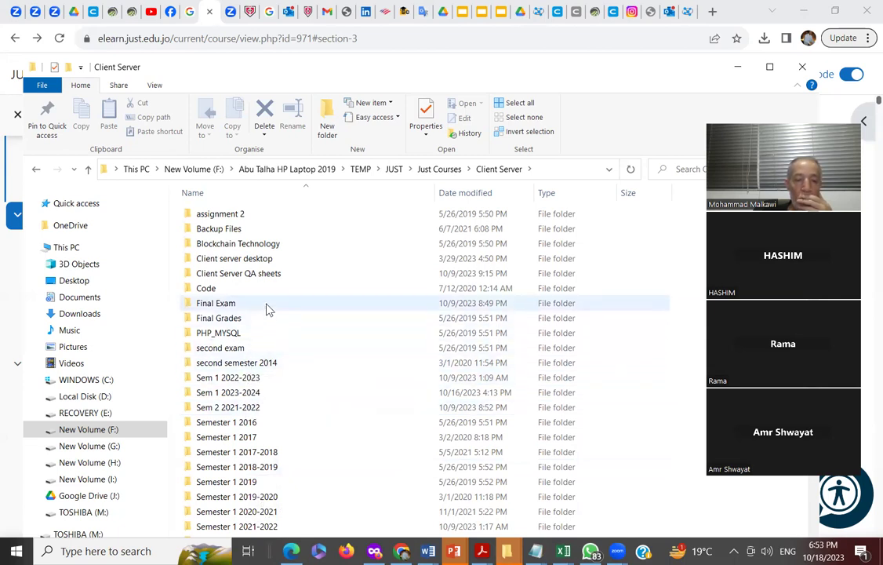
scroll(303, 329, "down", 4)
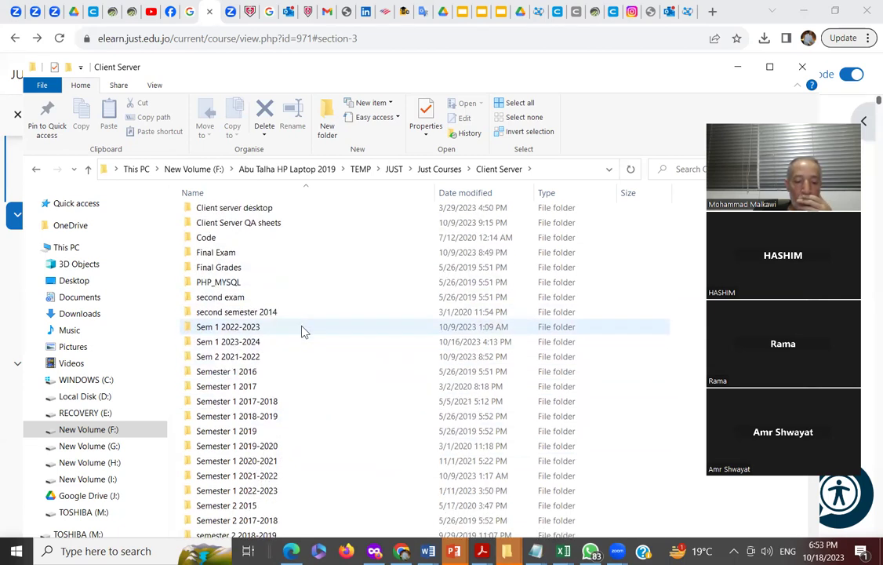
scroll(303, 317, "down", 4)
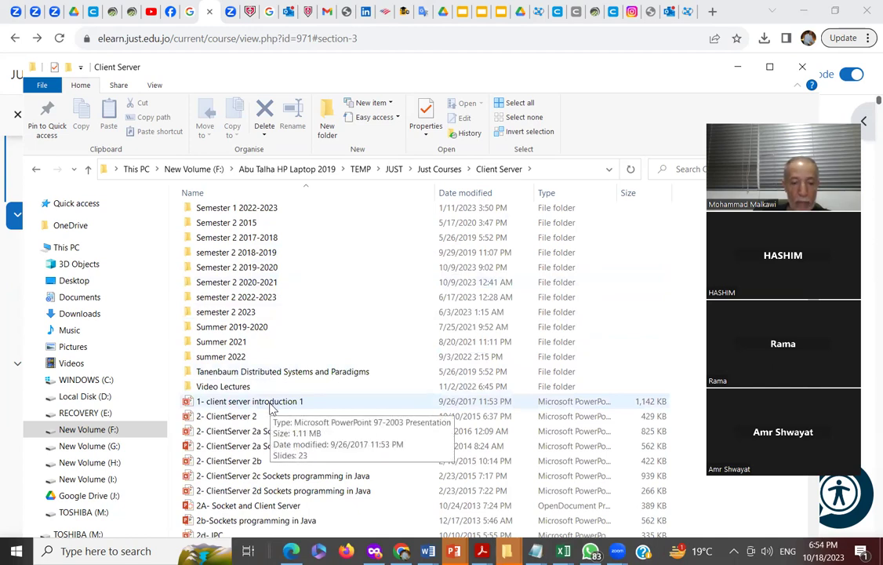
left_click(270, 403)
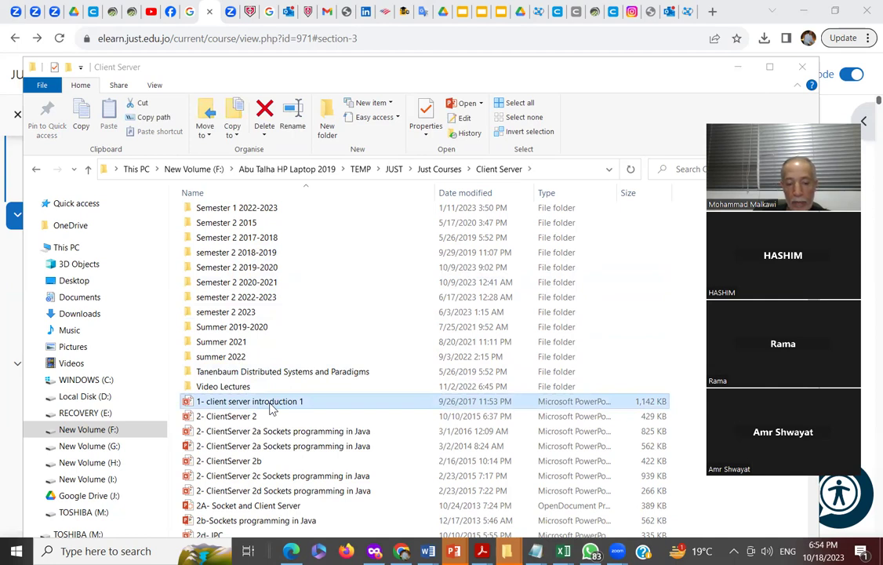
double_click(271, 406)
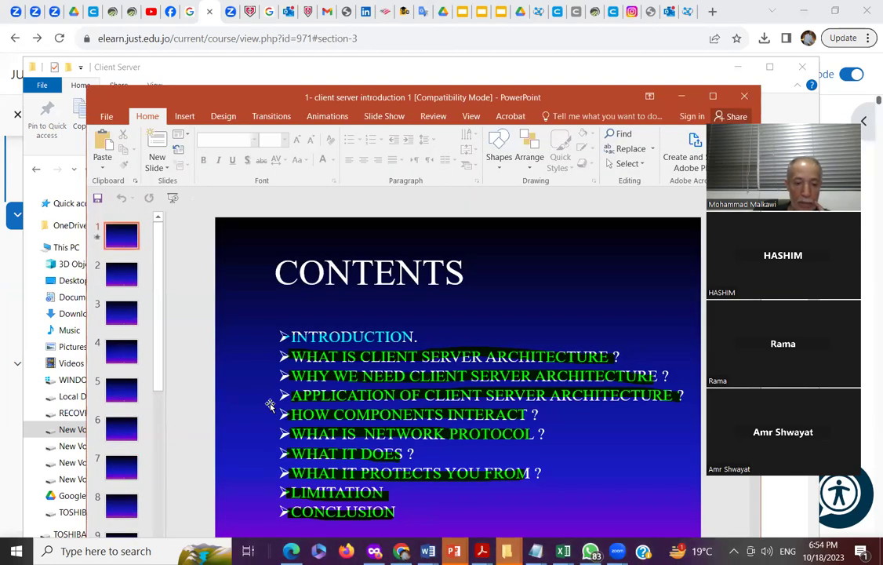
Step: Look through the presentation's slides from Contents to Network protocols and close it
key("Down")
key("Down")
key("Down")
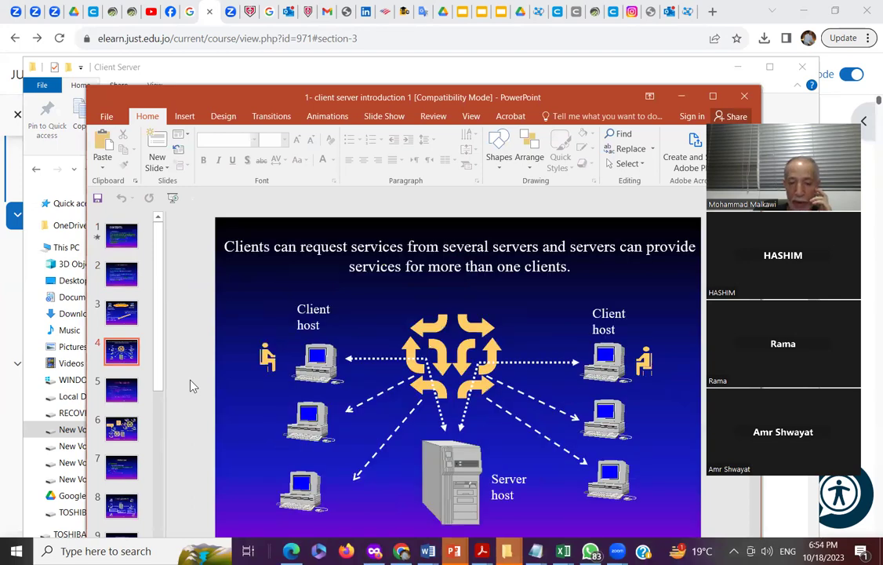
key("Down")
key("Down")
key("Down")
key("Down")
key("Down")
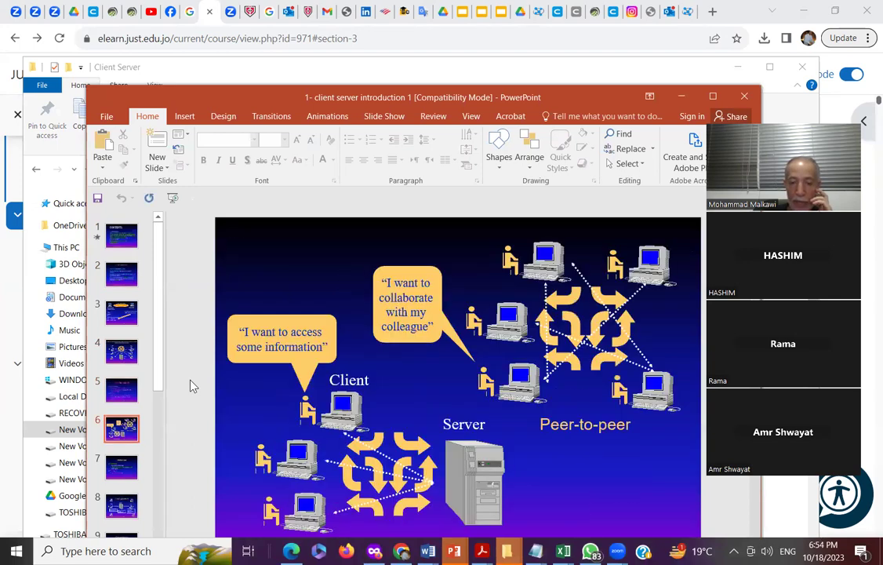
key("Down")
key("Down")
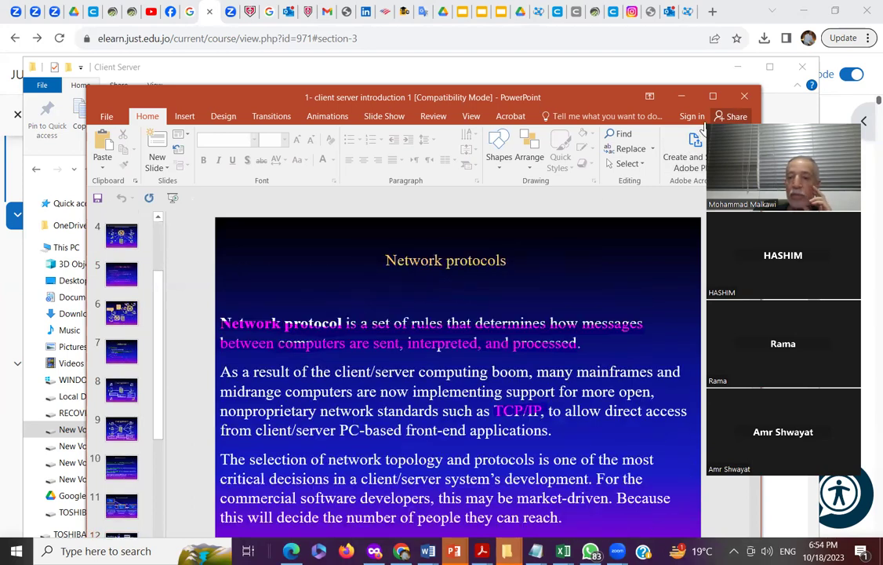
left_click(745, 99)
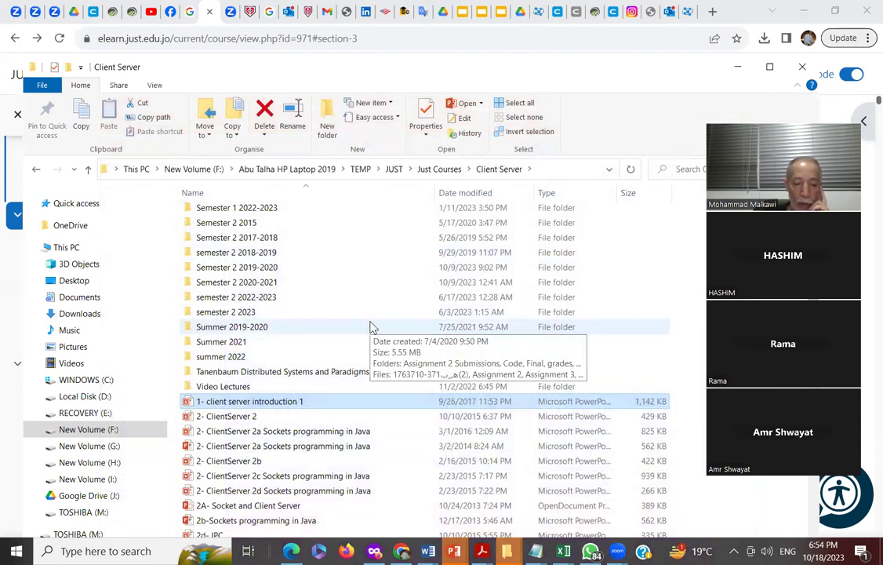
Step: Minimize the Client Server folder window and go to the October 15-22 2023 Module 1 section of the course page
scroll(373, 326, "down", 1)
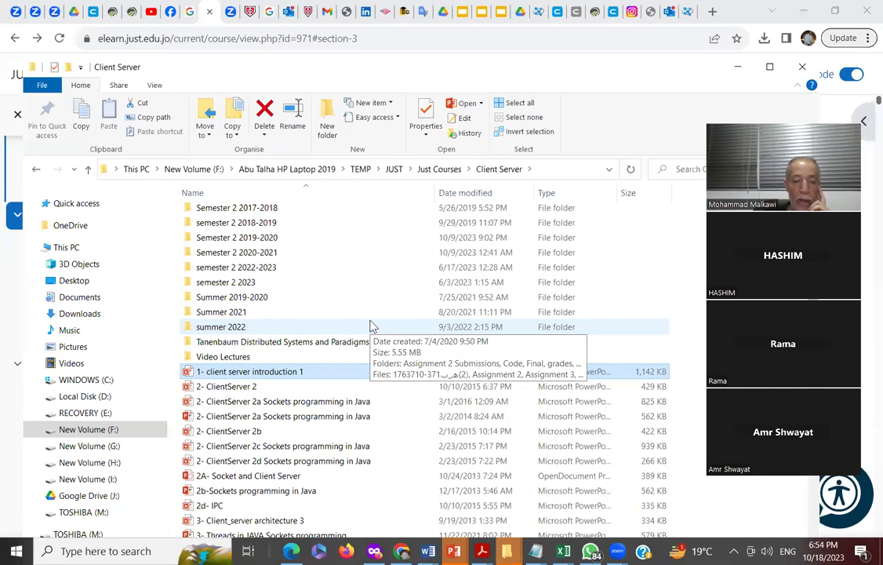
scroll(374, 326, "down", 1)
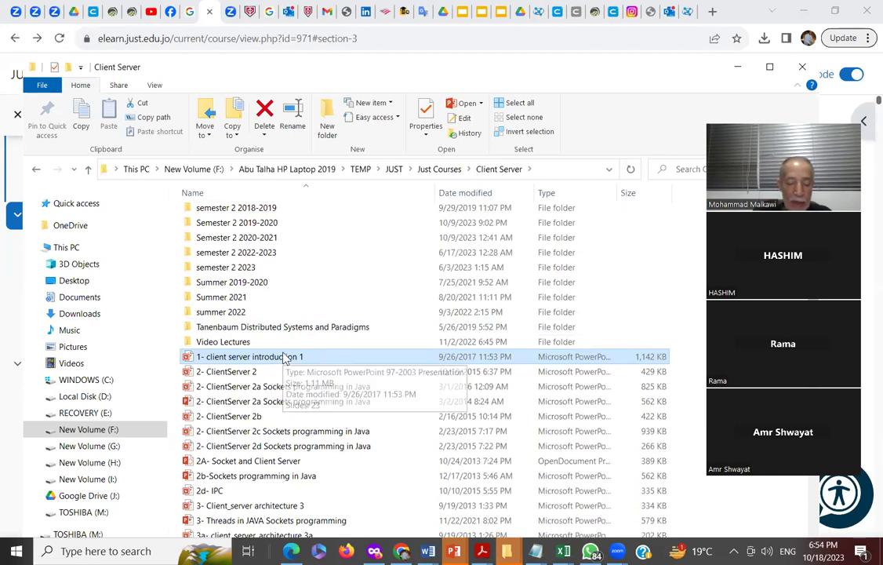
left_click(737, 73)
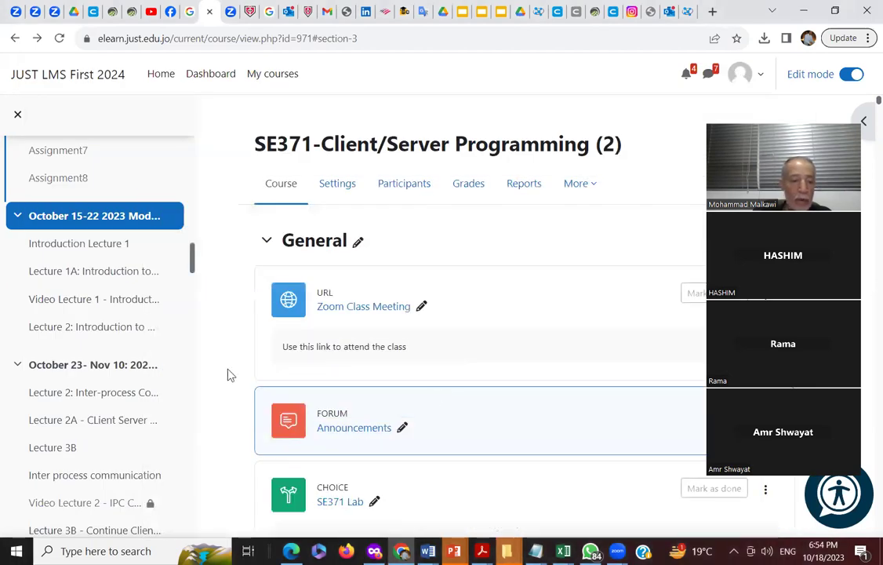
left_click(118, 219)
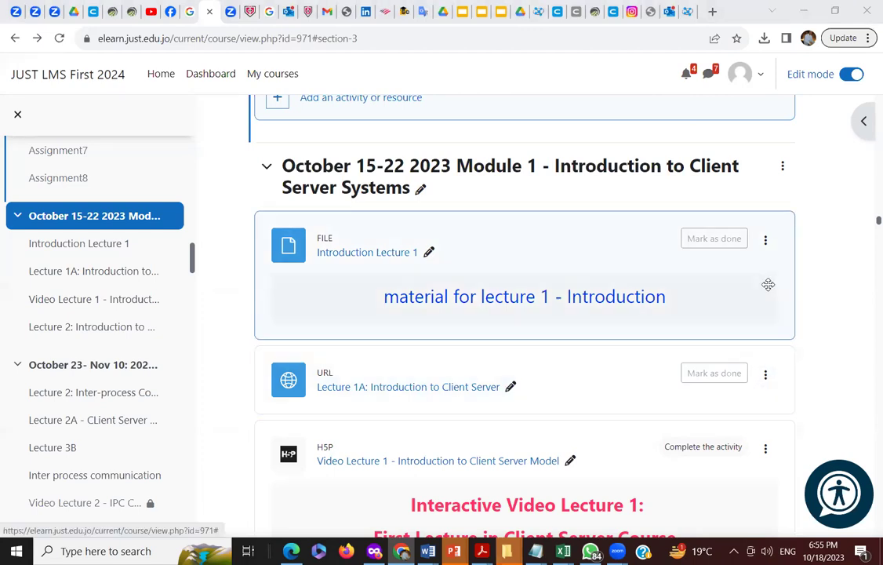
Step: Open the settings of the Introduction Lecture 1 file resource at its Select files area
left_click(766, 240)
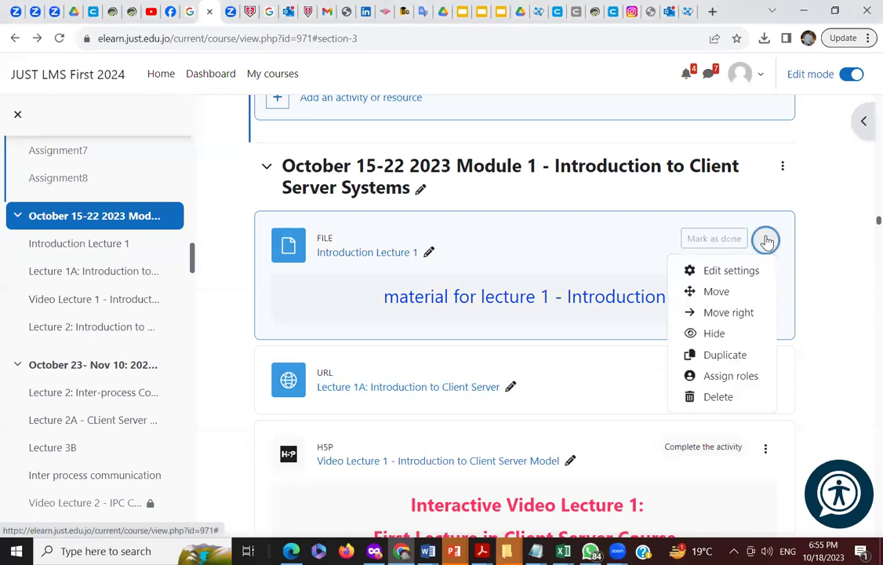
left_click(742, 272)
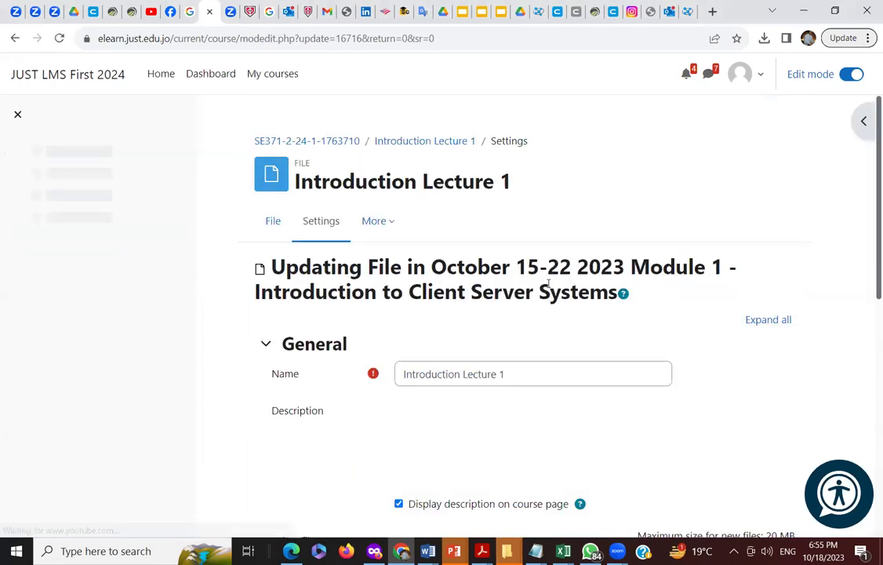
scroll(531, 323, "down", 2)
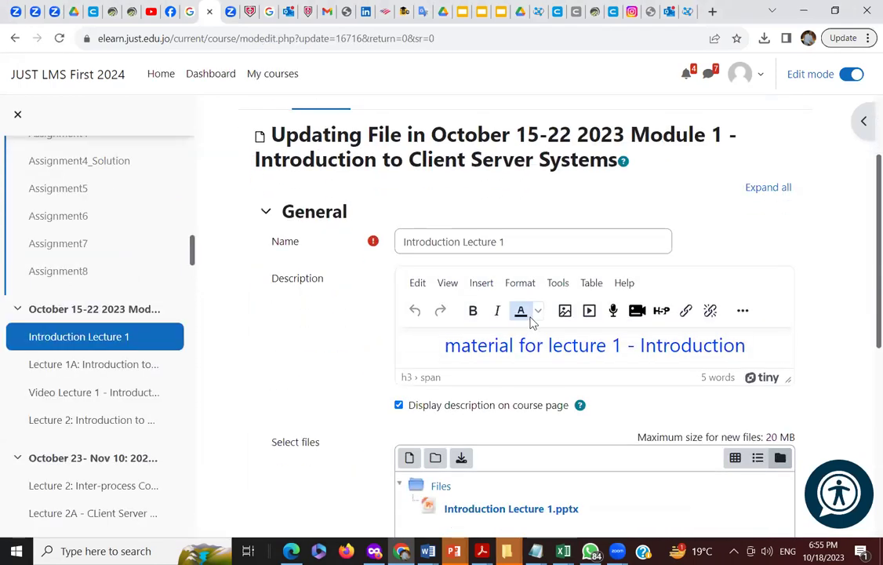
scroll(530, 323, "down", 2)
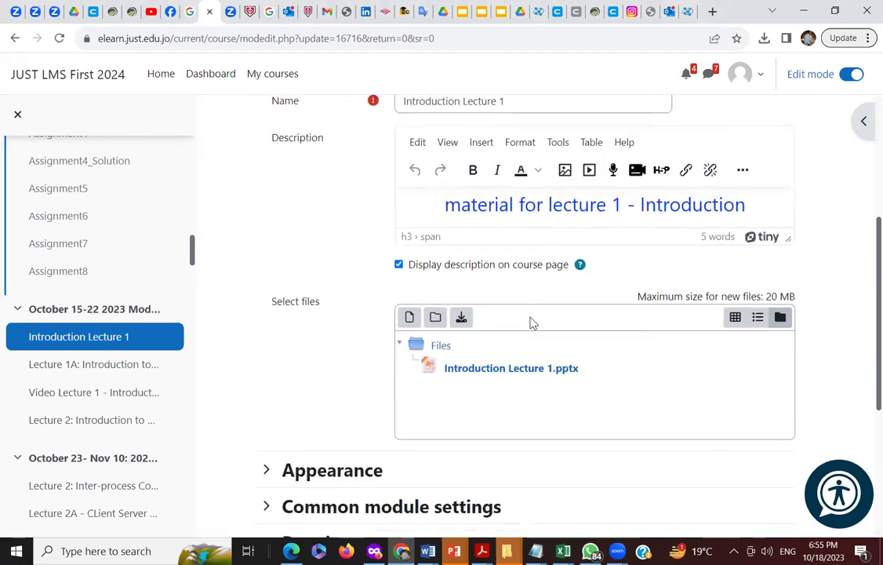
Step: Bring up the Client Server folder window, restore the browser to a smaller size, and offset the folder to uncover part of the upload area
left_click(509, 552)
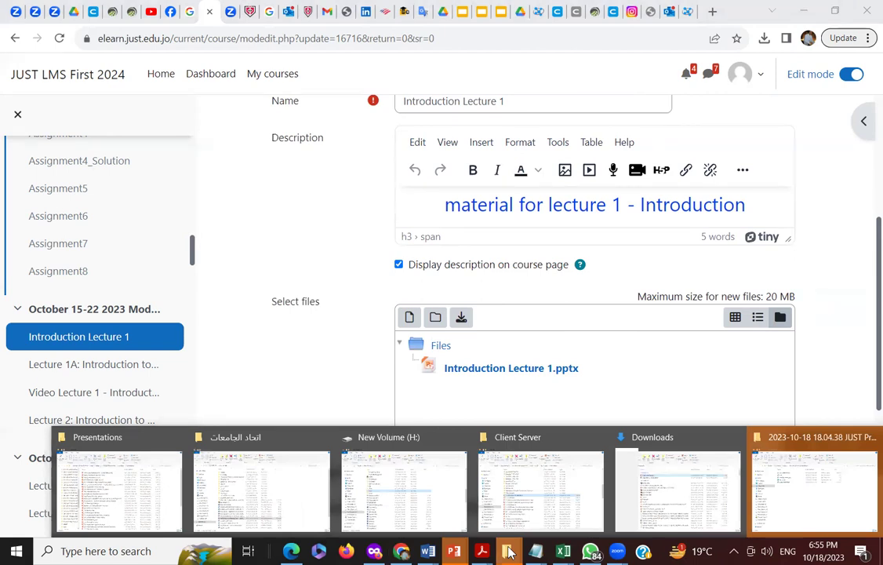
left_click(590, 502)
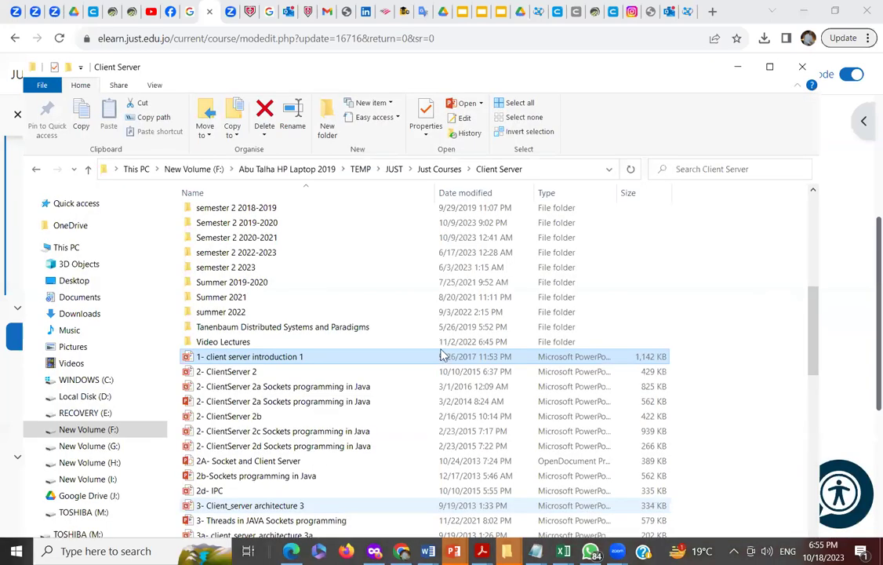
left_click(730, 16)
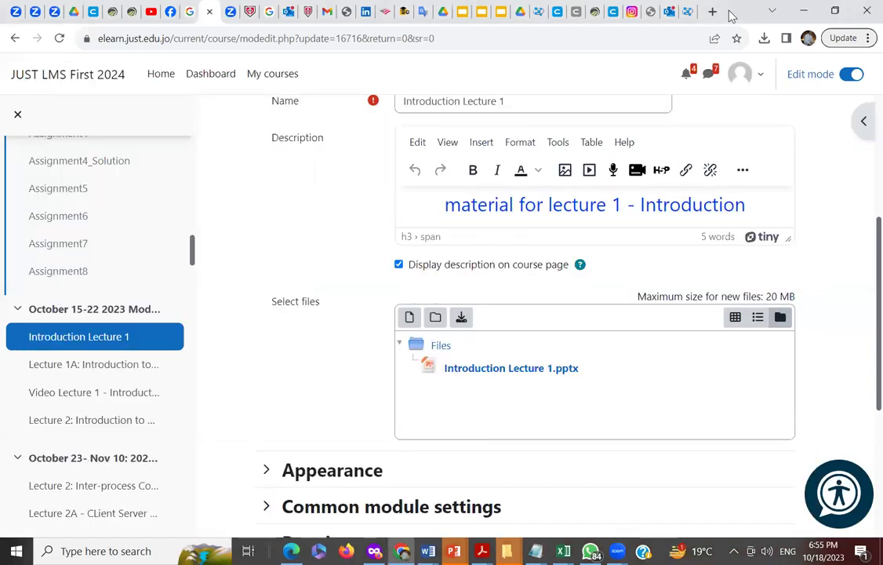
double_click(730, 15)
left_click(571, 81)
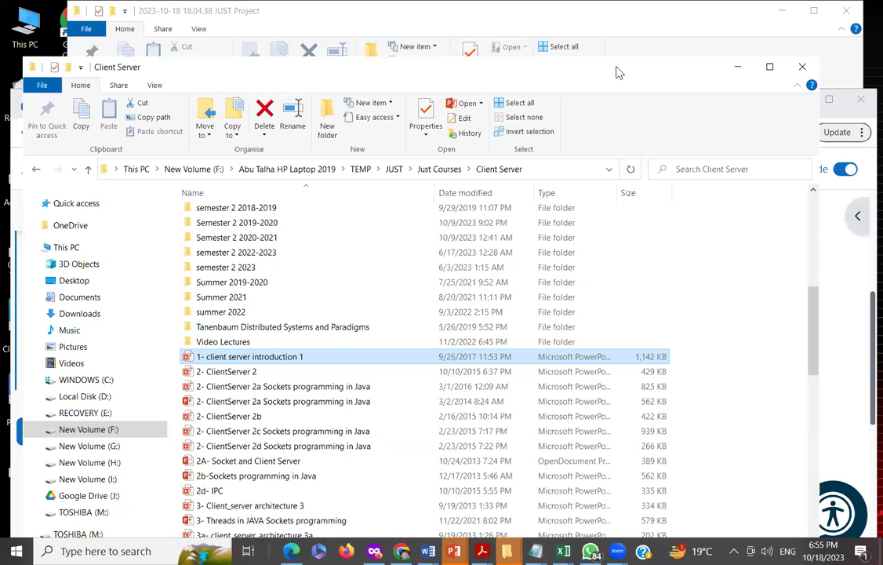
left_click_drag(618, 72, 471, 92)
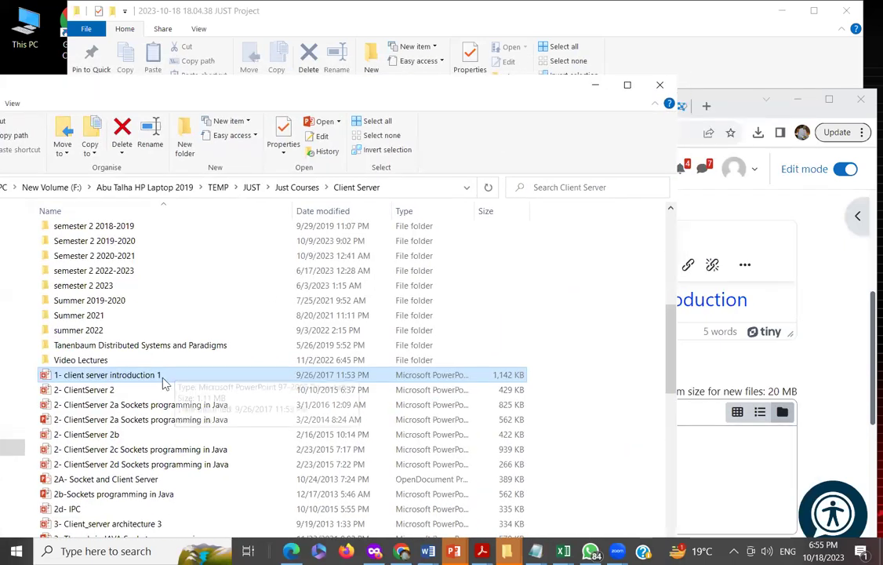
Step: Upload the "1- client server introduction 1" presentation from the Client Server folder to the selected files of Introduction Lecture 1
left_click_drag(154, 382, 742, 278)
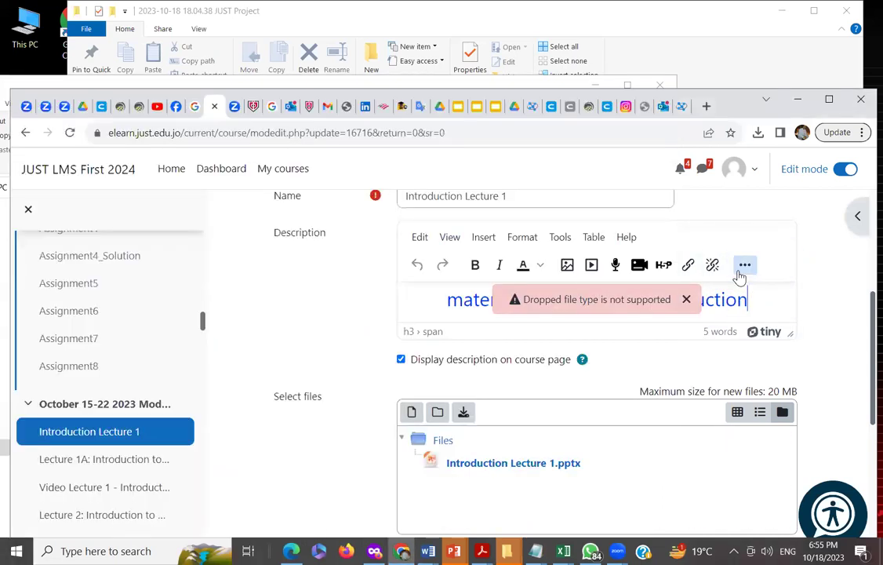
left_click(687, 301)
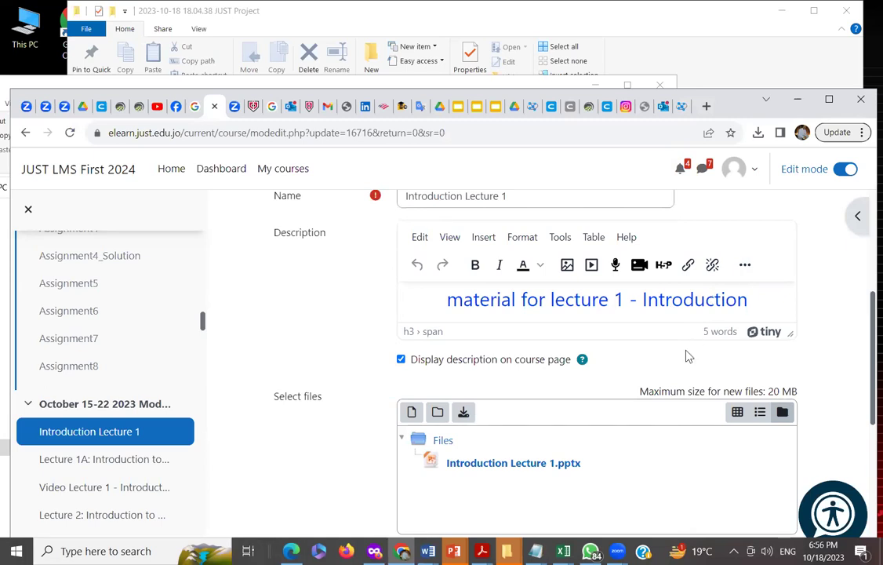
scroll(687, 353, "down", 1)
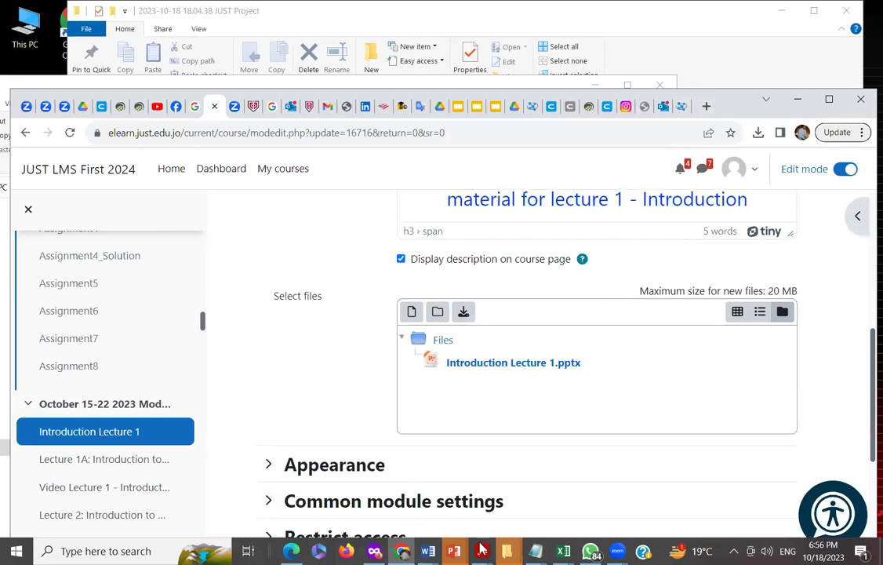
mouse_move(507, 553)
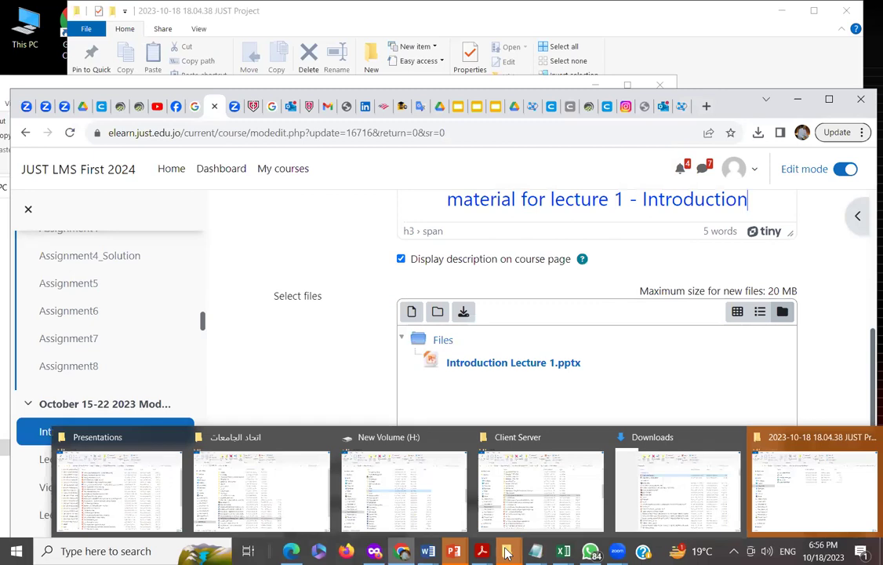
left_click(538, 527)
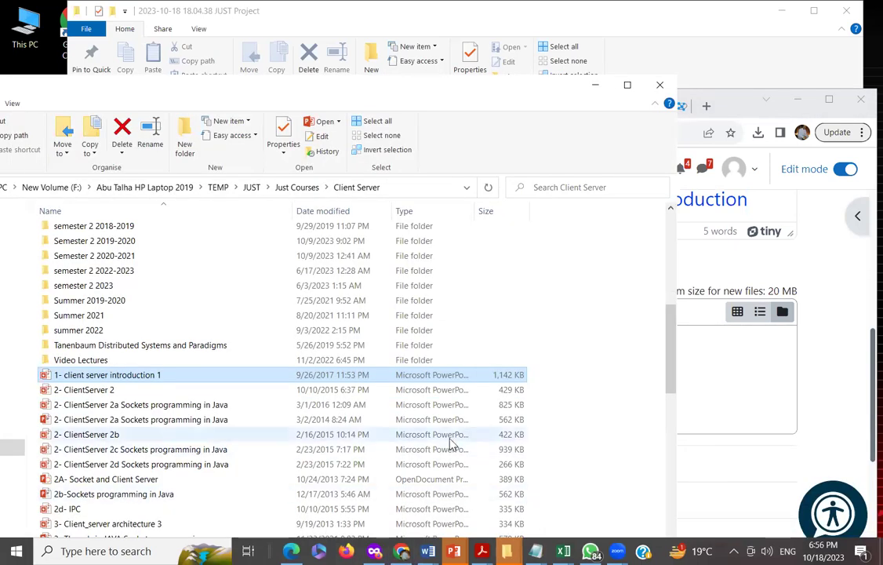
left_click_drag(179, 380, 728, 406)
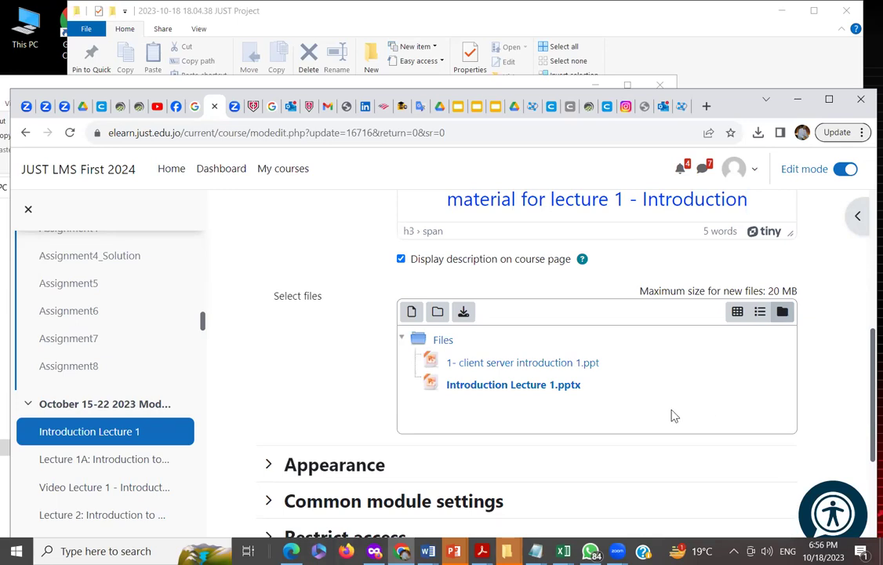
Step: Enable the content change notification for Introduction Lecture 1, save the resource and return to the course
scroll(671, 415, "down", 2)
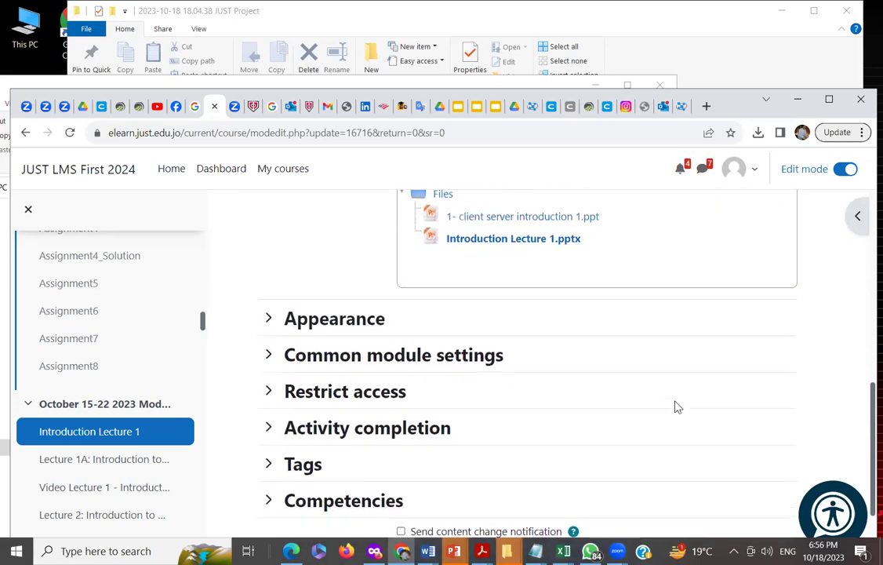
scroll(674, 402, "up", 1)
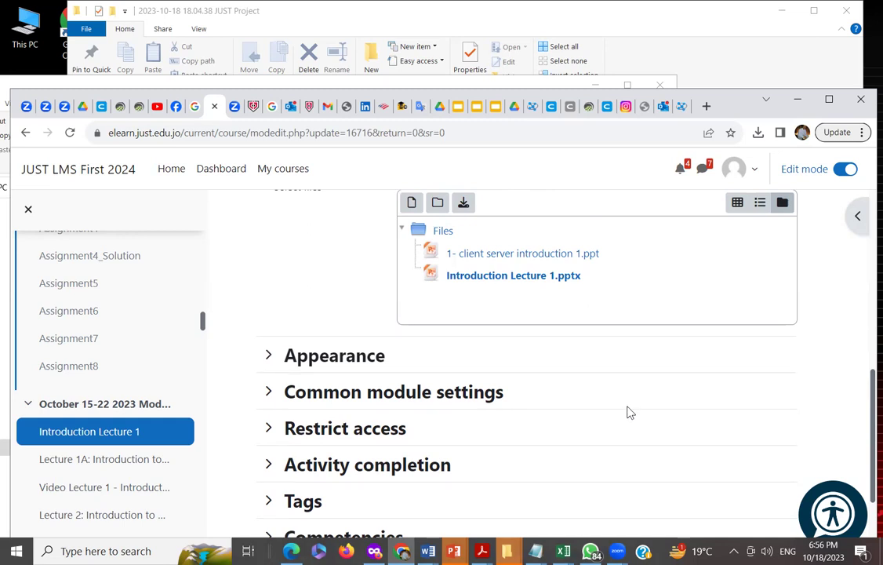
scroll(628, 411, "down", 2)
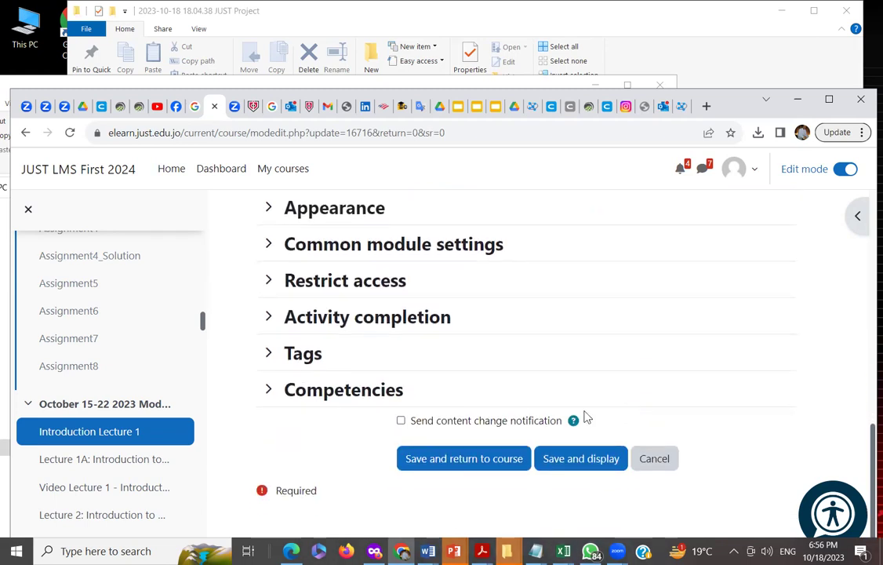
left_click(401, 421)
left_click(498, 461)
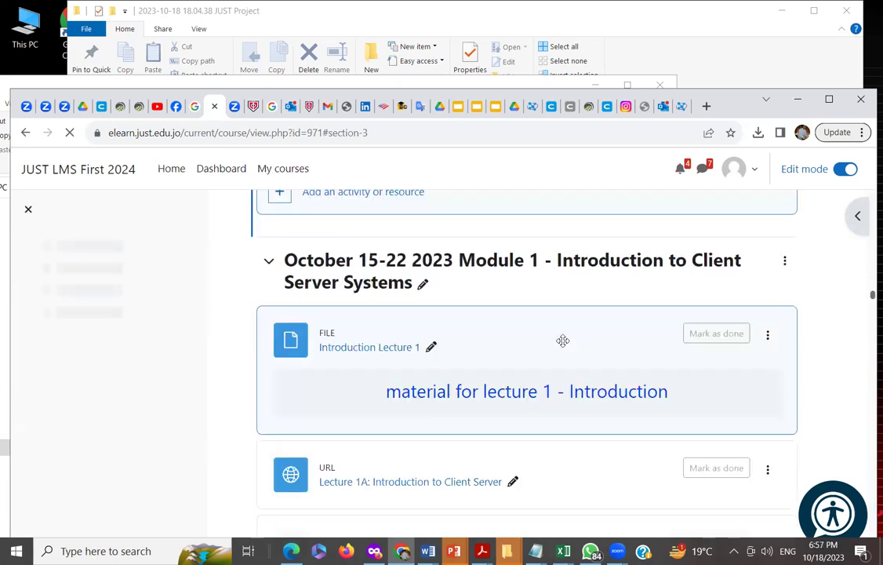
Step: Review the files, link and interactive video in the October 15-22 2023 Module 1 section of the course page
scroll(393, 400, "down", 2)
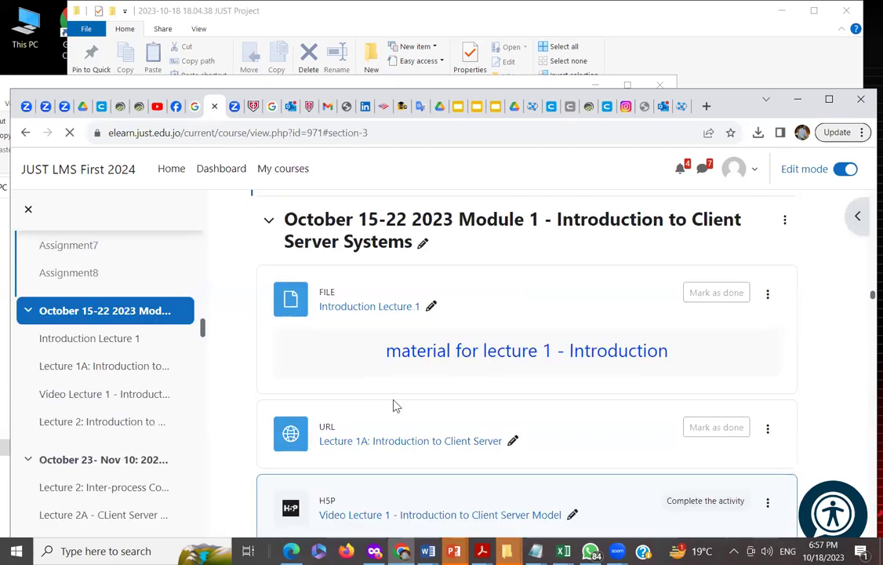
scroll(365, 436, "up", 2)
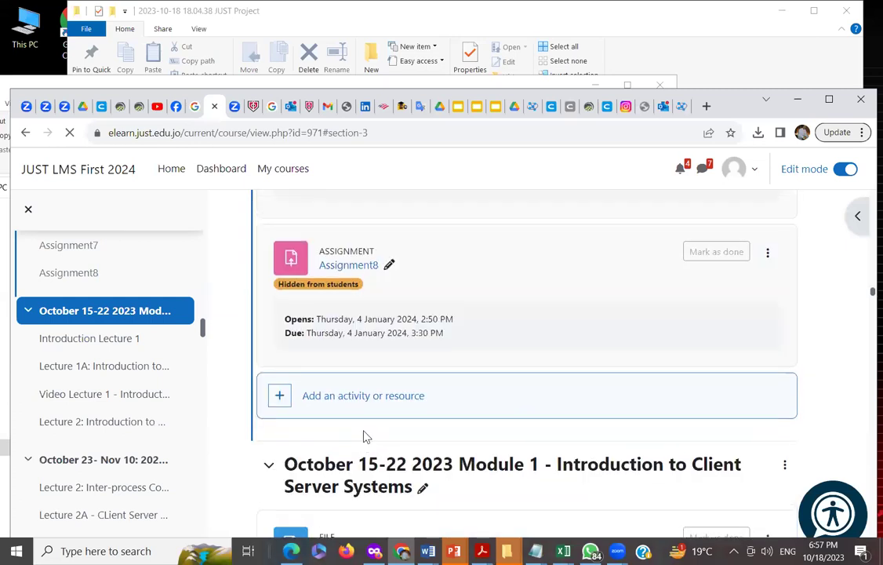
scroll(365, 427, "down", 3)
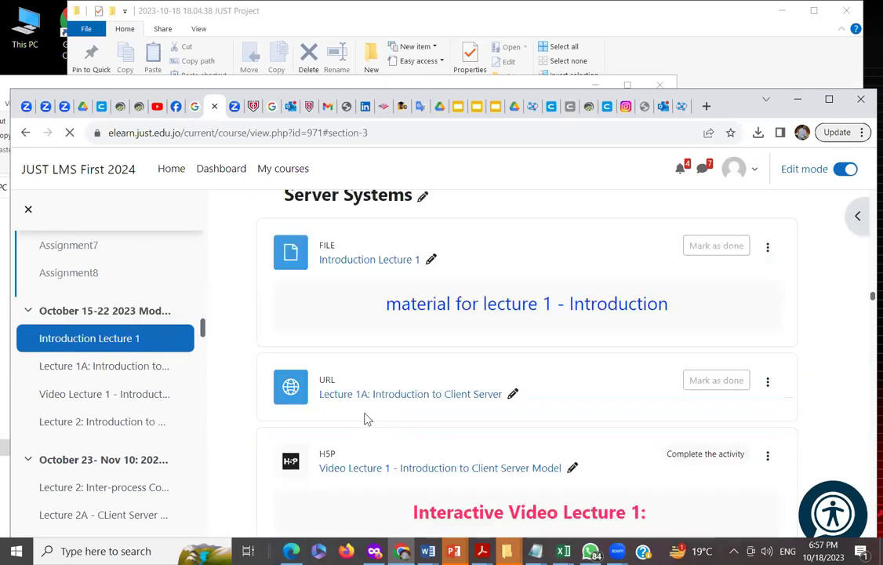
scroll(366, 419, "down", 1)
scroll(363, 400, "down", 1)
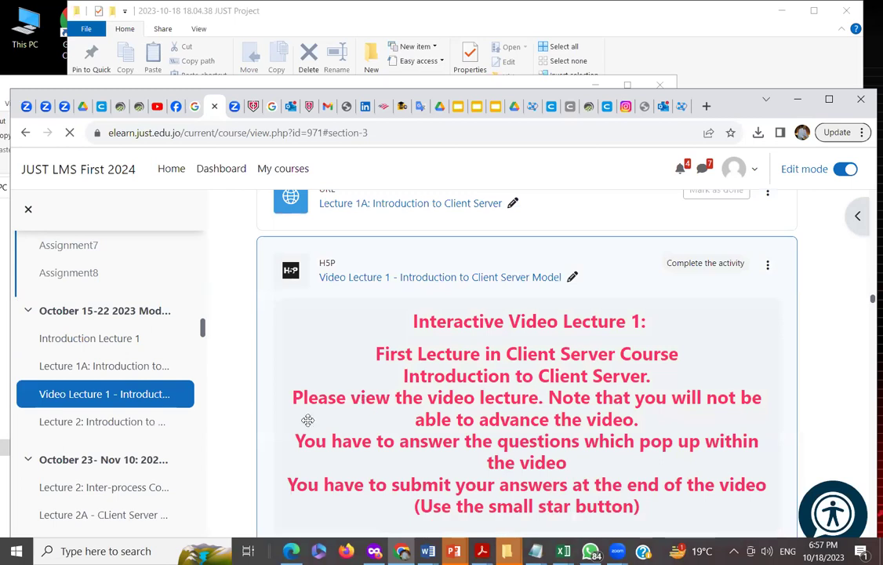
scroll(307, 420, "down", 2)
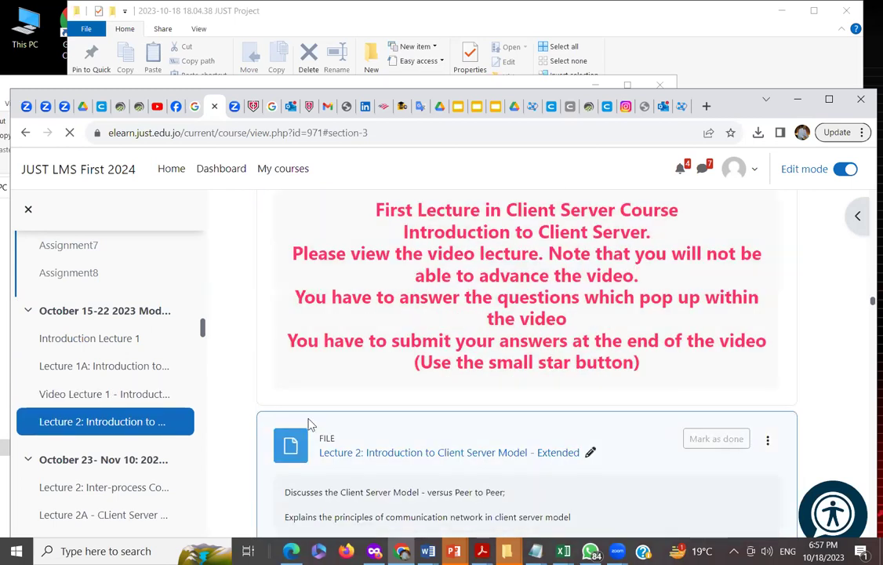
scroll(310, 423, "down", 1)
scroll(307, 420, "up", 2)
scroll(306, 418, "down", 3)
scroll(280, 430, "down", 1)
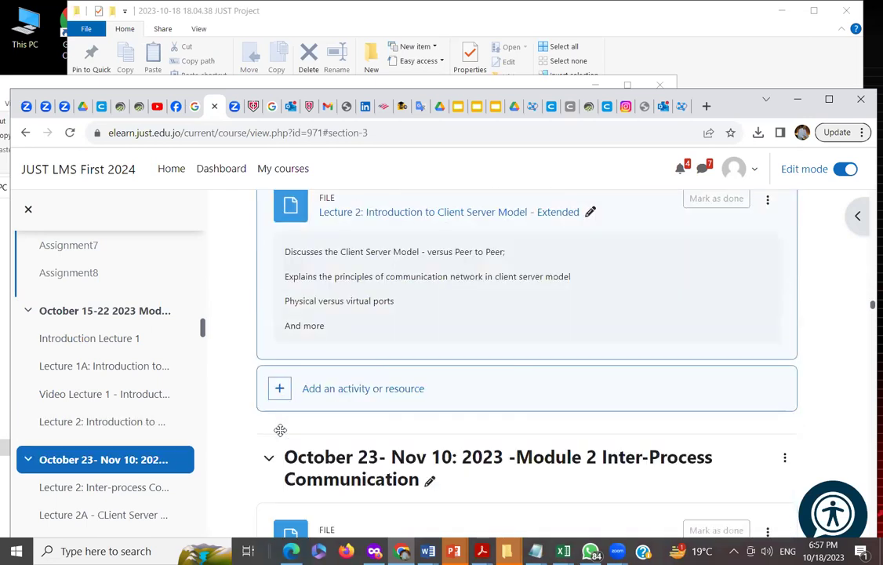
Step: Examine the Module 2 Inter-Process Communication resources through Lecture 3B, including the access restriction on Video Lecture 2
scroll(274, 429, "down", 3)
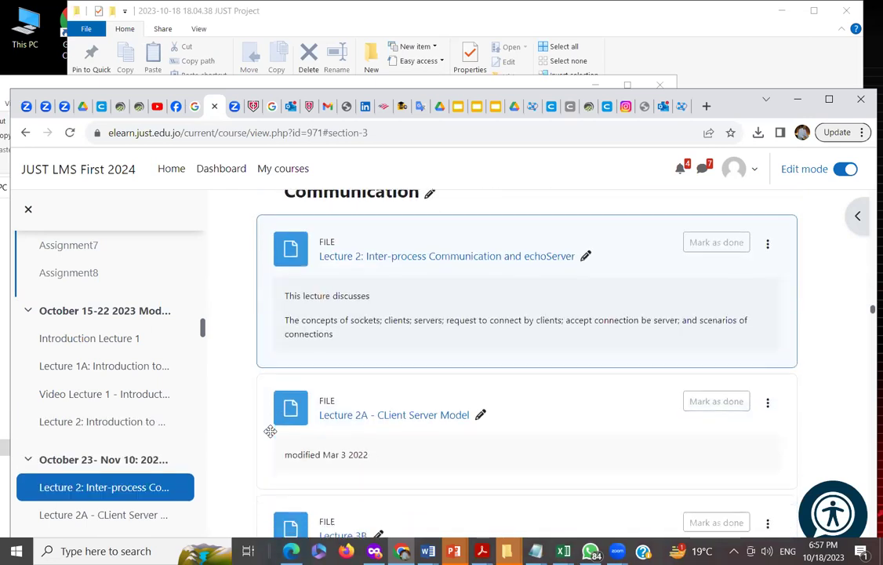
scroll(285, 418, "down", 1)
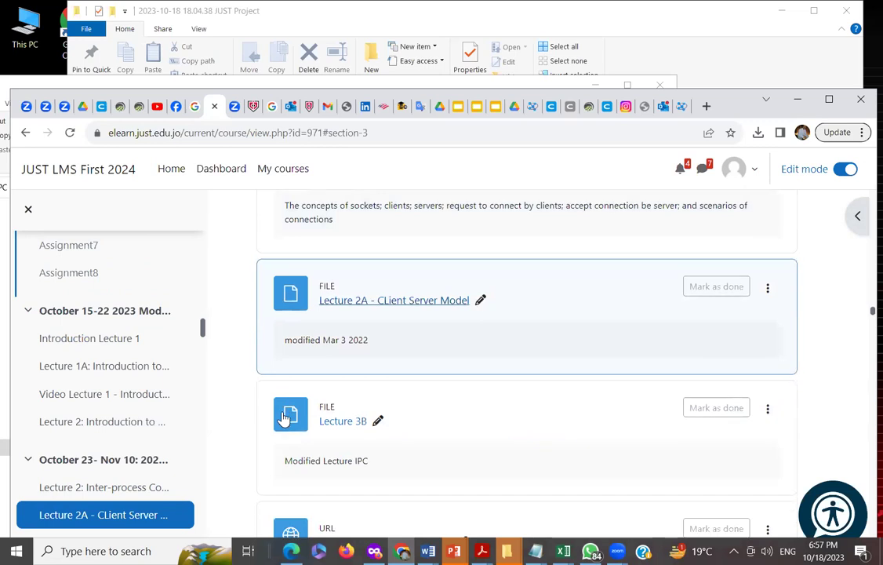
scroll(284, 418, "down", 2)
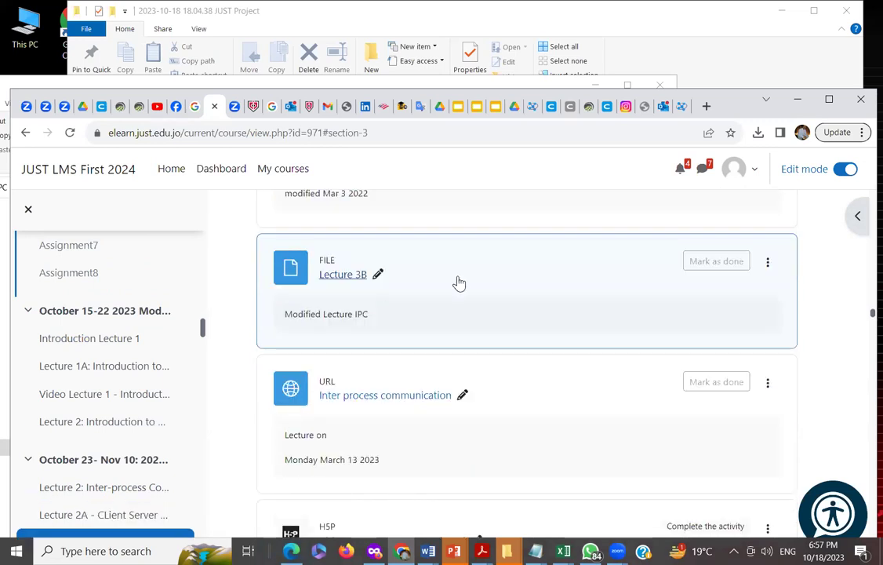
scroll(458, 282, "up", 1)
scroll(457, 279, "up", 2)
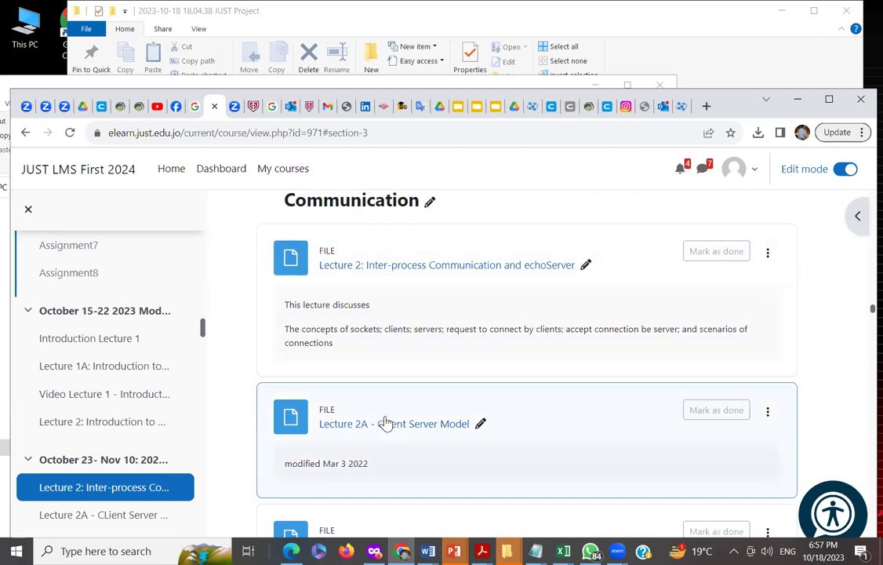
scroll(391, 409, "down", 3)
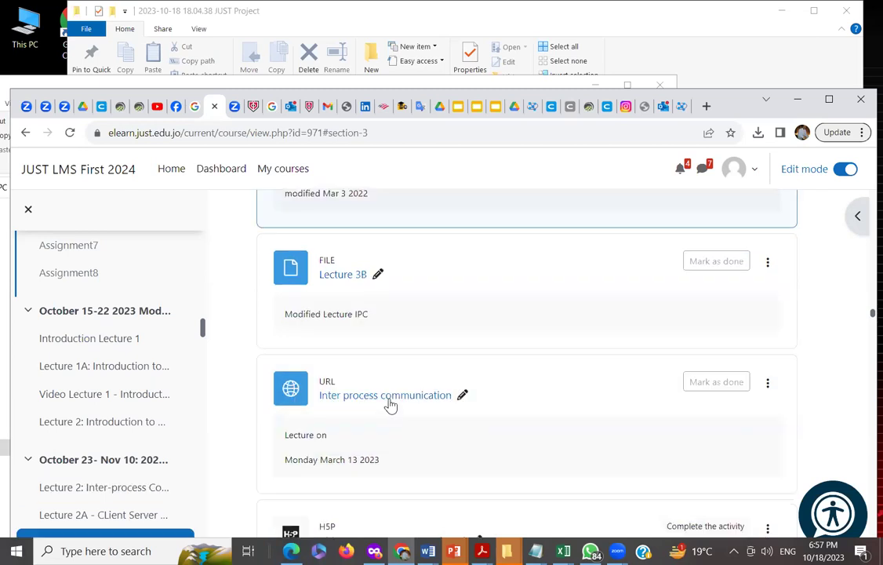
scroll(384, 369, "down", 2)
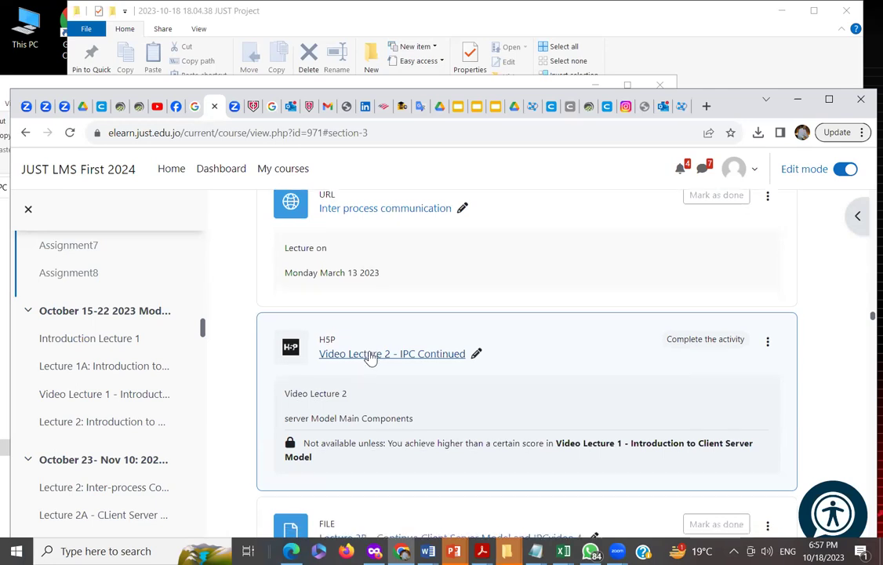
scroll(368, 350, "down", 2)
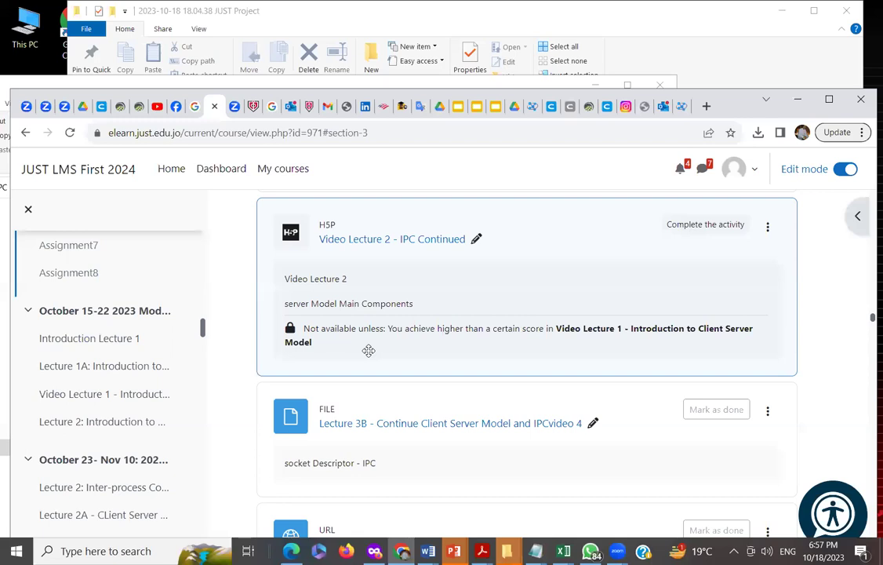
scroll(368, 350, "up", 1)
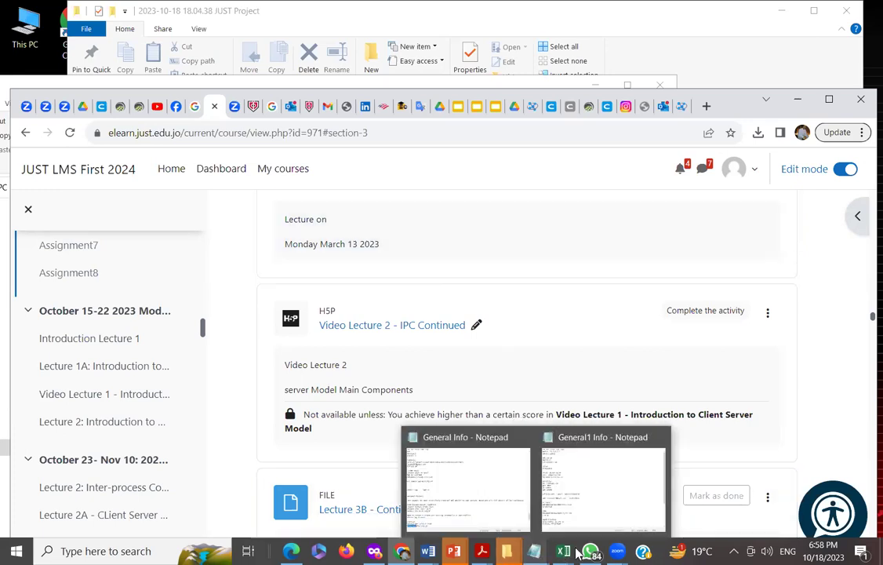
mouse_move(594, 554)
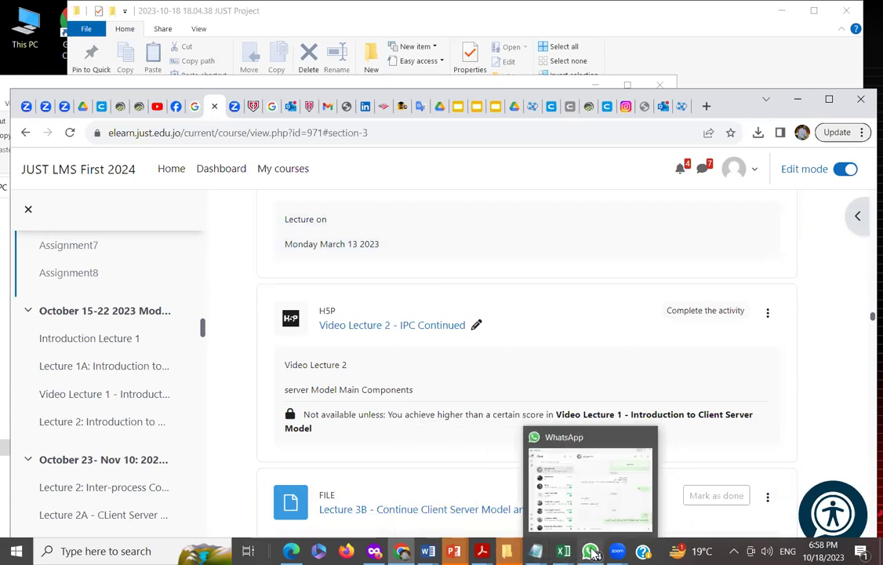